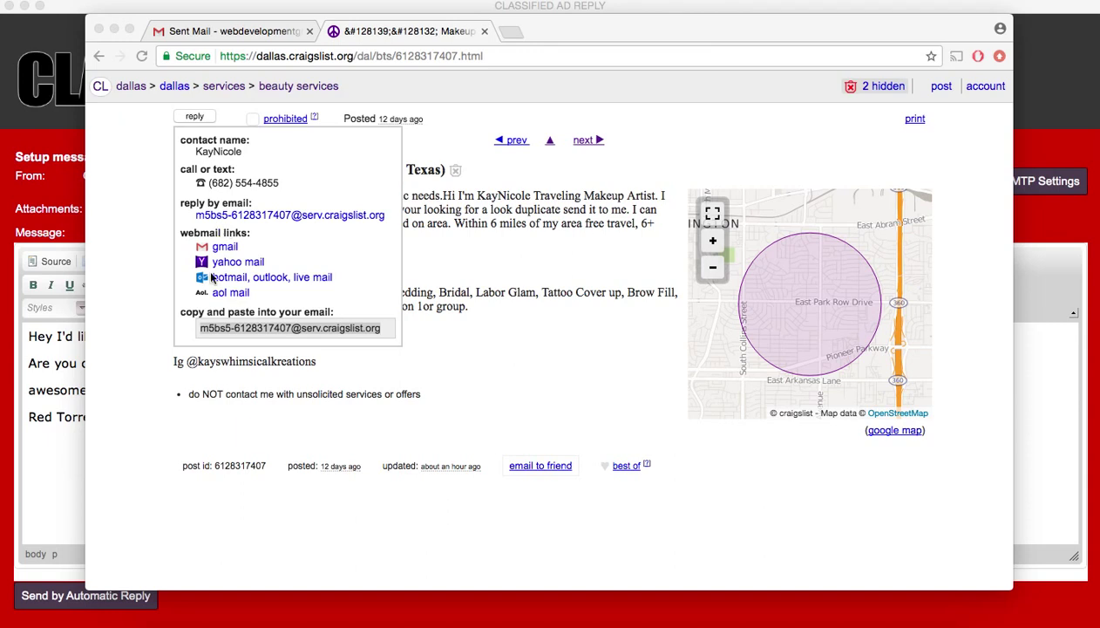
- Copy the reply email address shown in the makeup artist ad's contact box
click(193, 220)
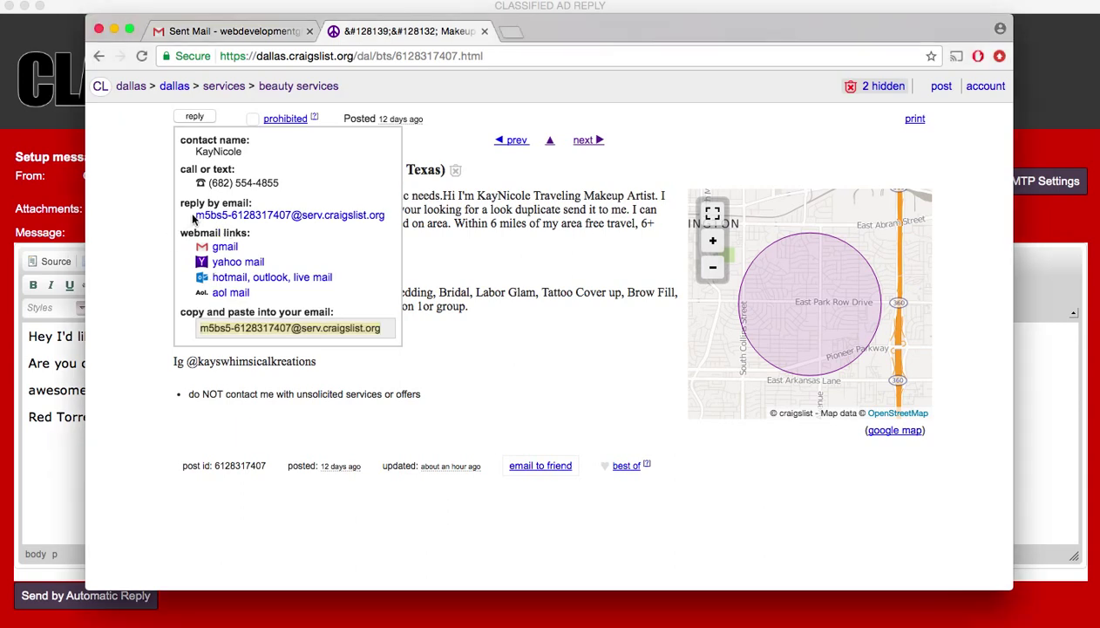
right_click(242, 325)
click(266, 357)
- Check the makeup artist reply in Gmail Sent Mail, then minimize the Gmail and Craigslist windows
click(211, 33)
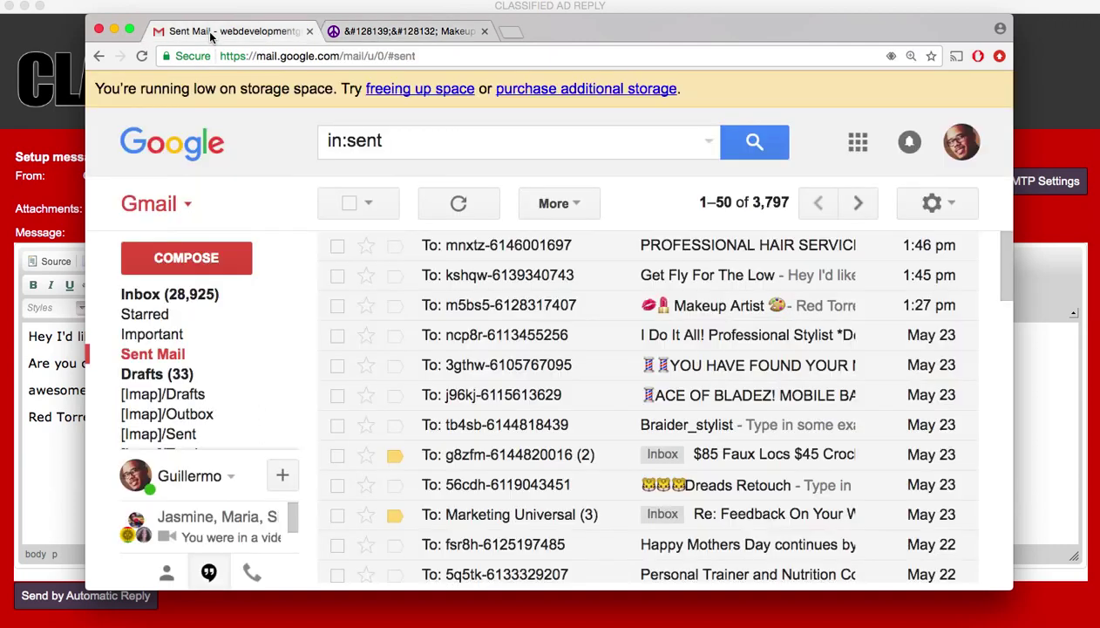
scroll(575, 370, down, 1)
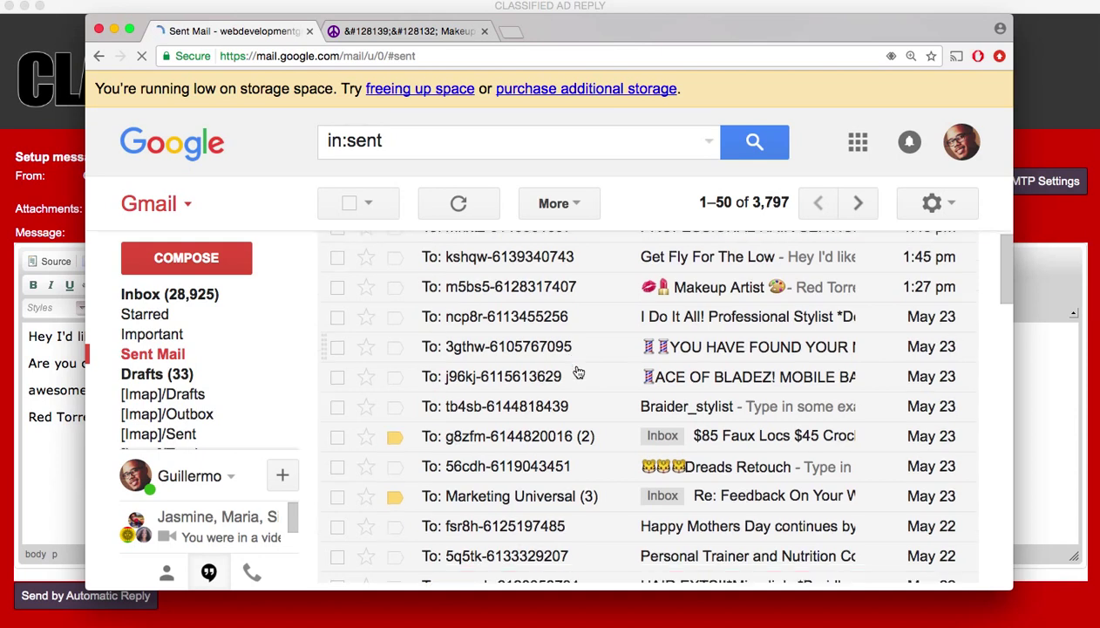
scroll(576, 371, up, 1)
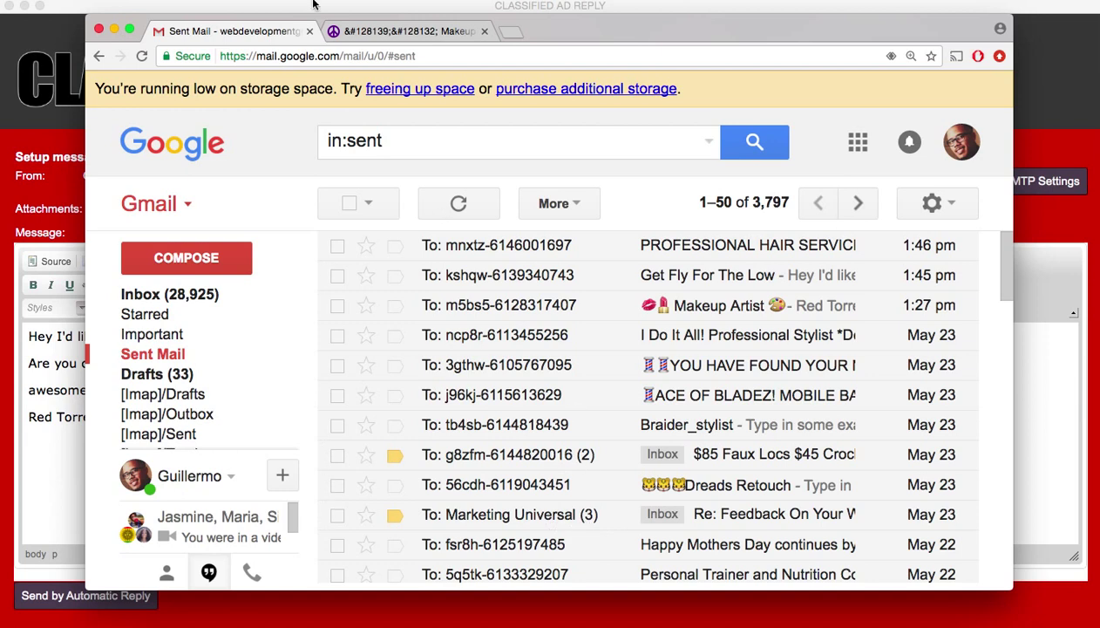
click(113, 29)
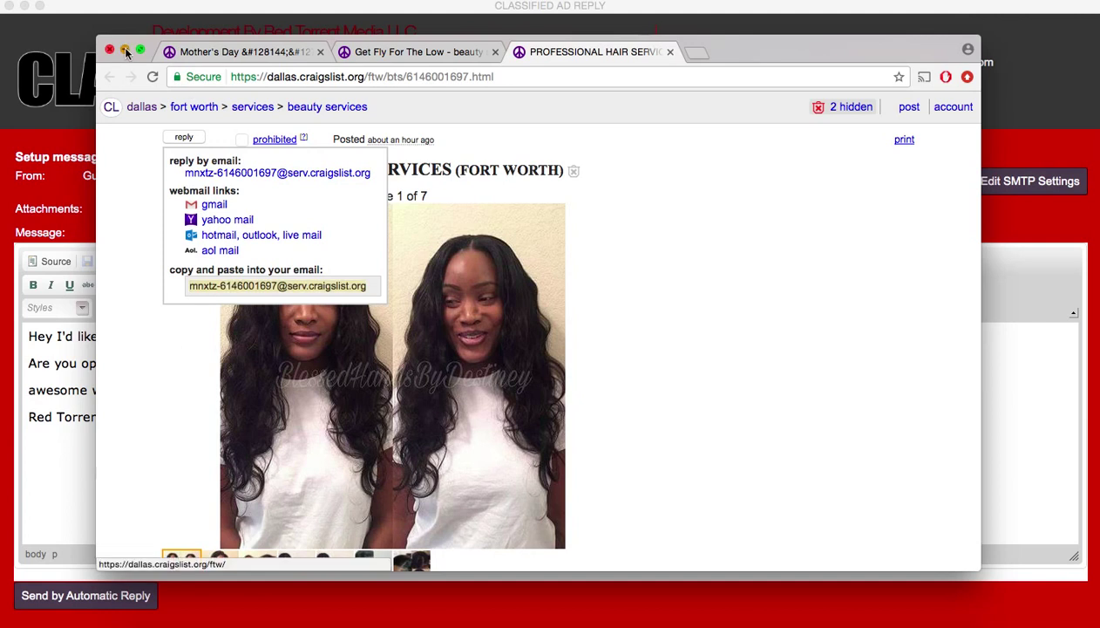
click(127, 52)
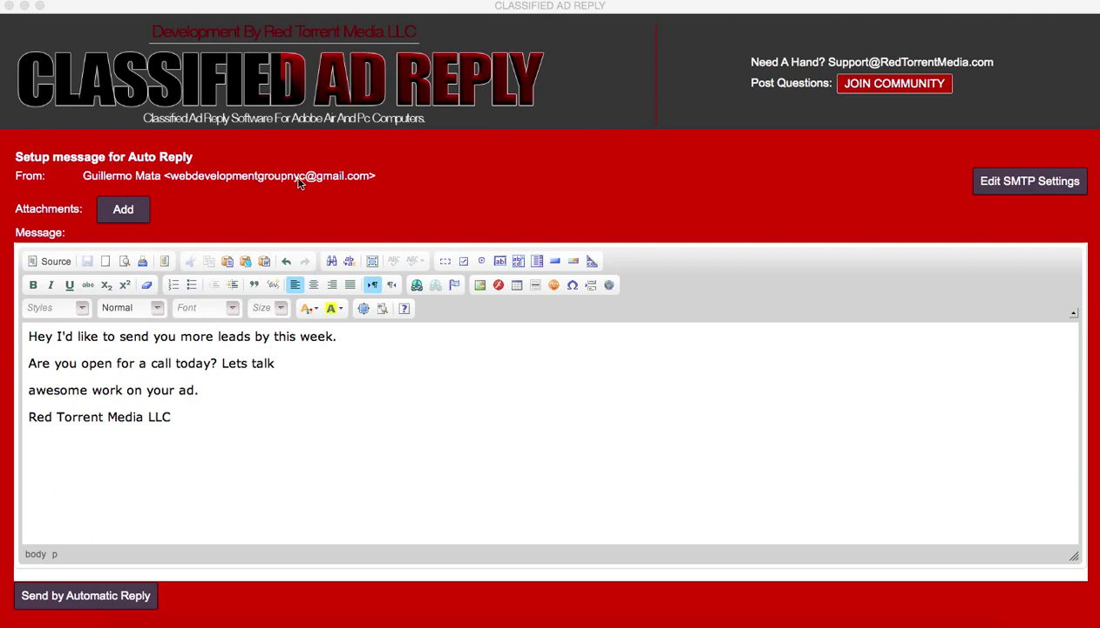
click(989, 175)
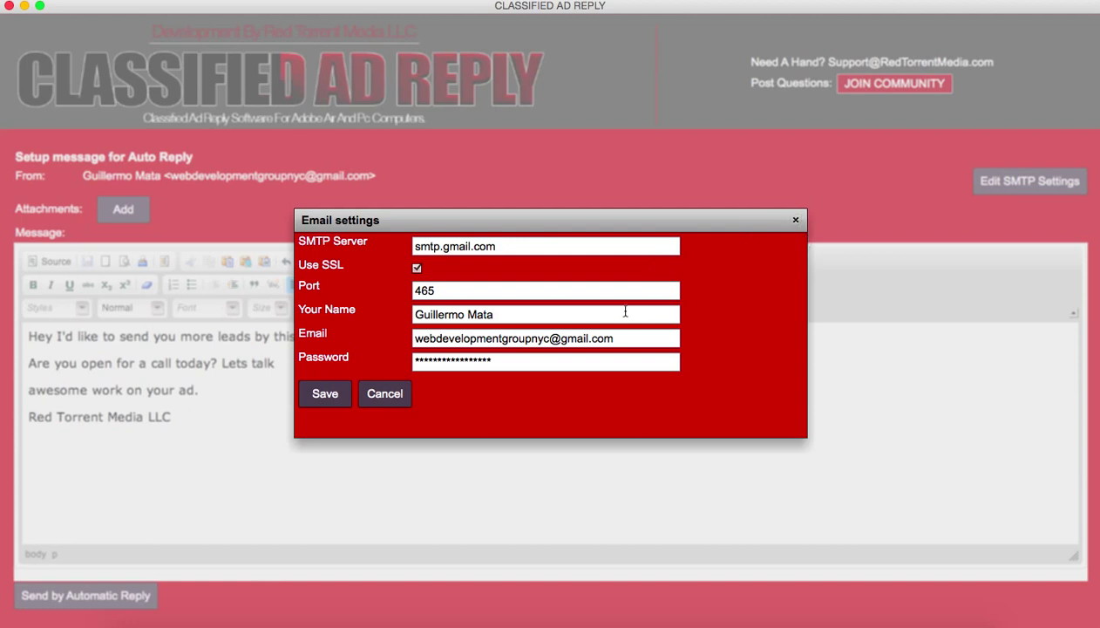
click(793, 221)
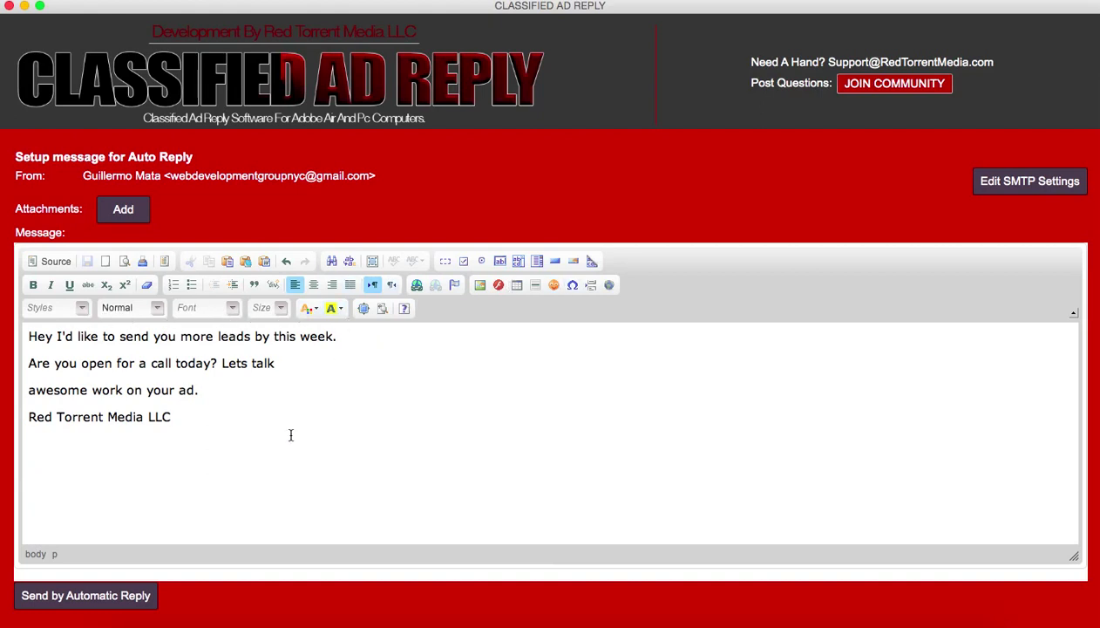
drag(183, 425, 29, 331)
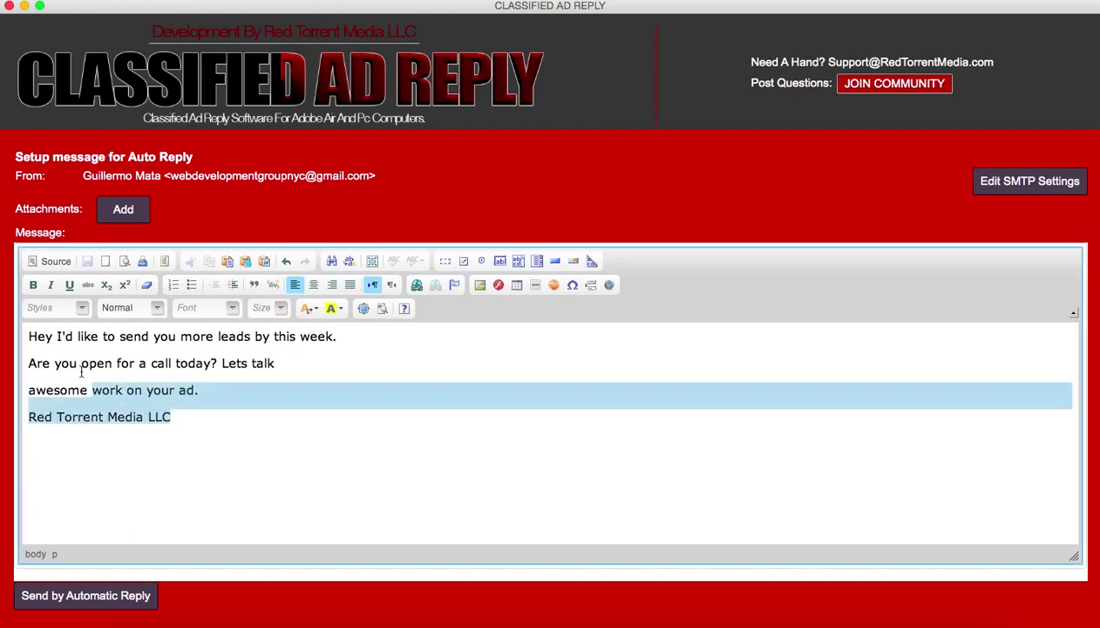
click(211, 483)
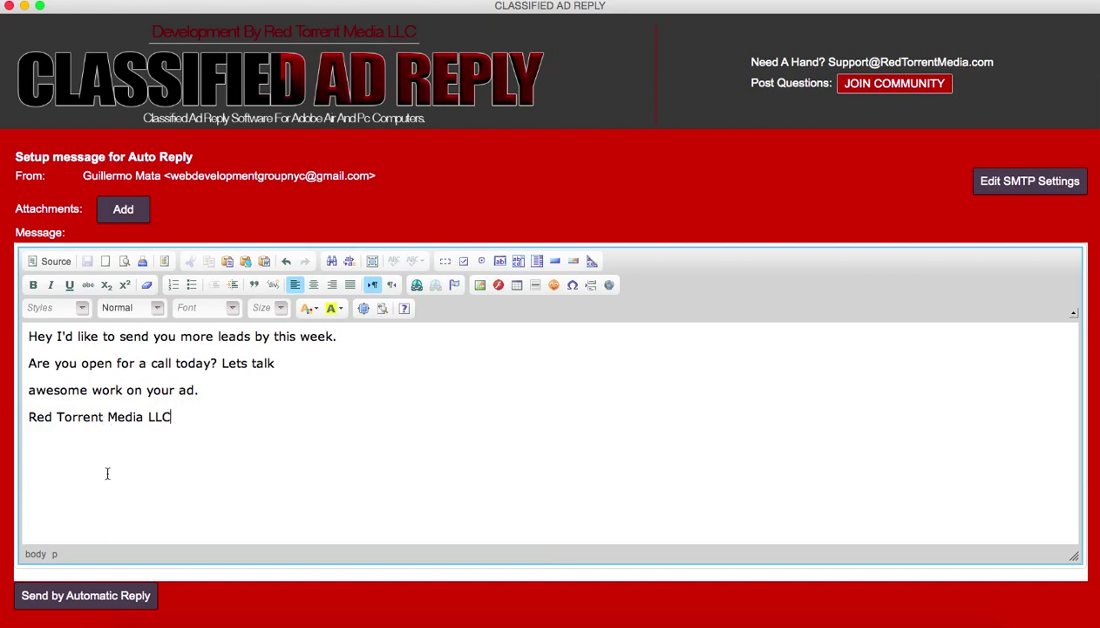
click(91, 599)
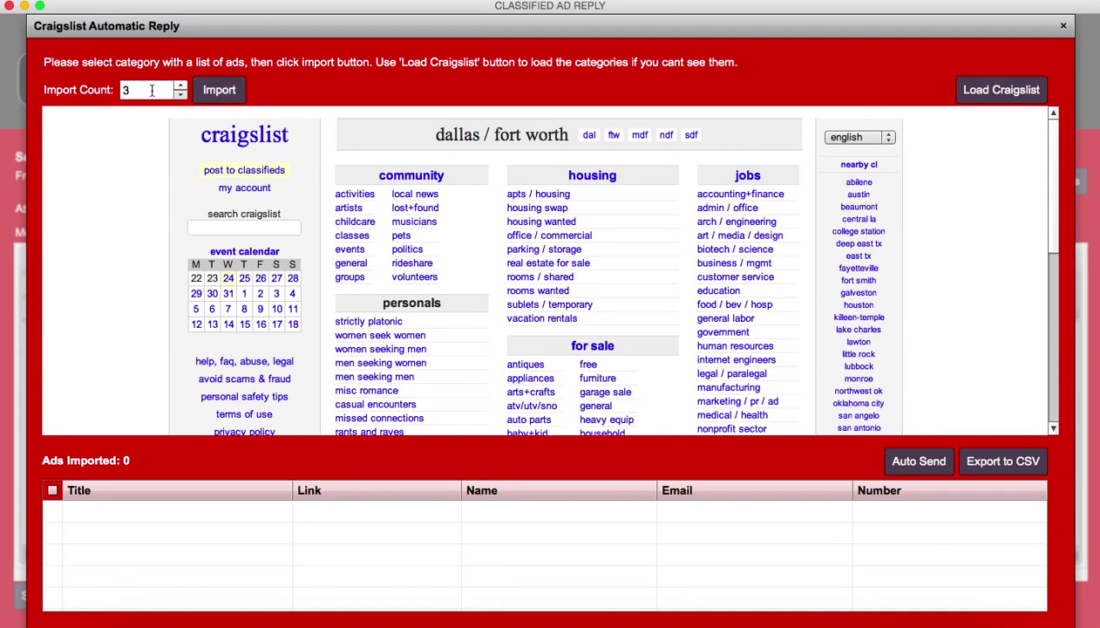
- Set Import Count to 2 and show the Dallas services > beauty listings in the embedded Craigslist
drag(152, 89, 126, 90)
click(144, 92)
double_click(130, 90)
text(2)
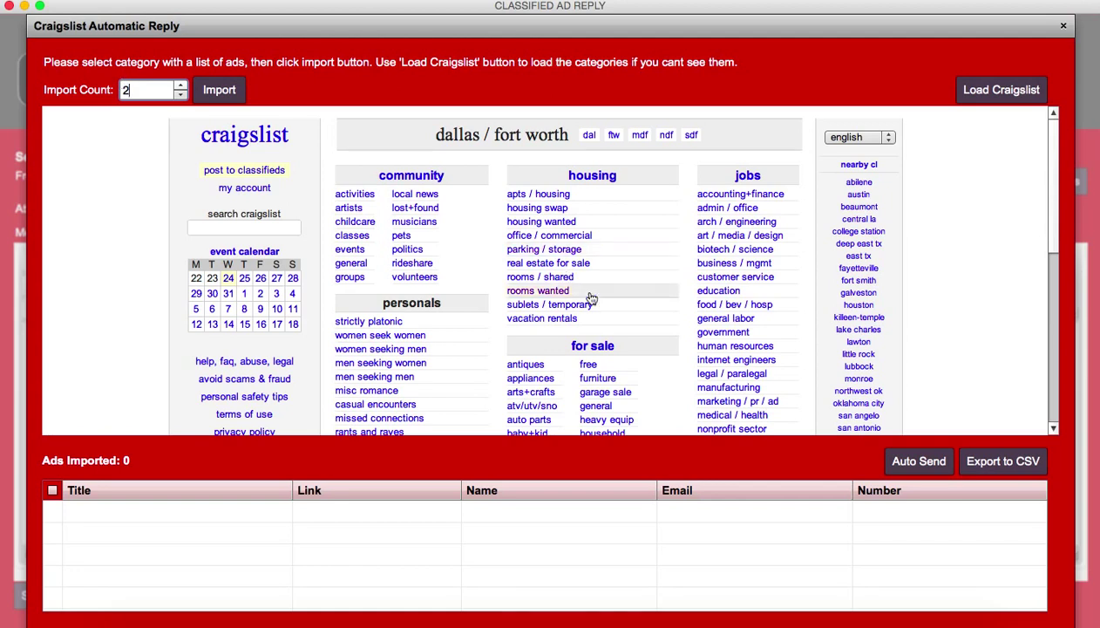
key(Down)
scroll(560, 363, down, 10)
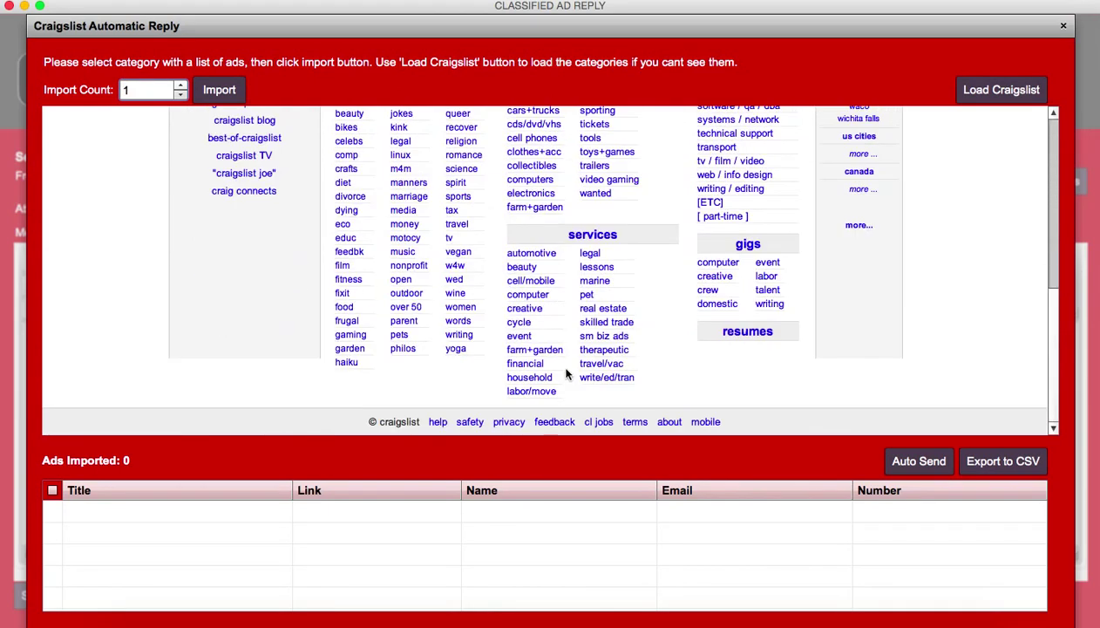
click(522, 266)
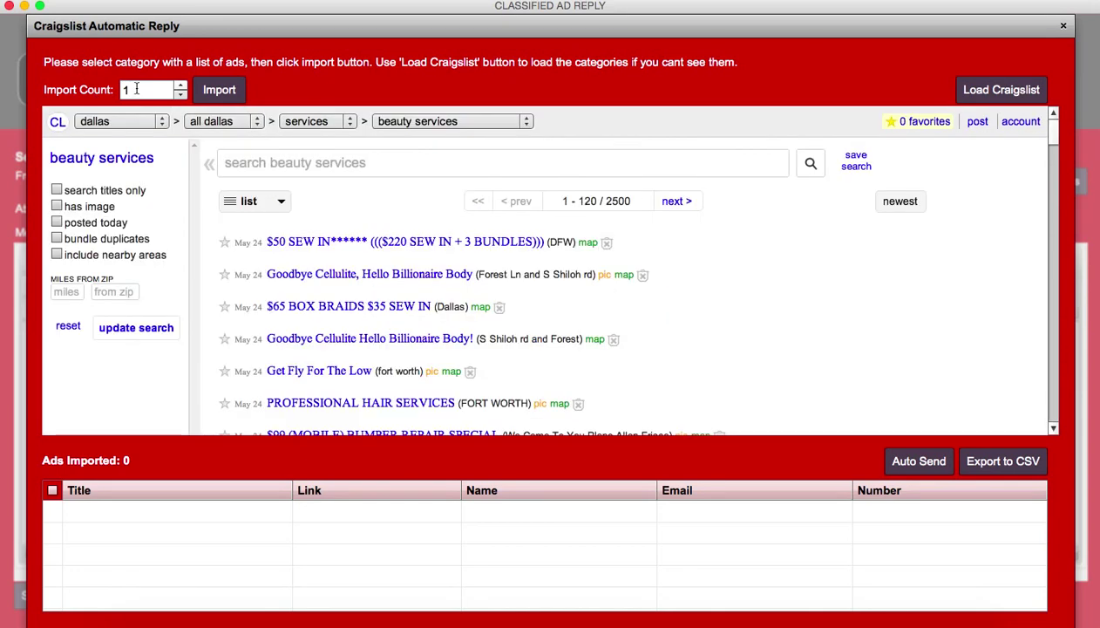
key(Up)
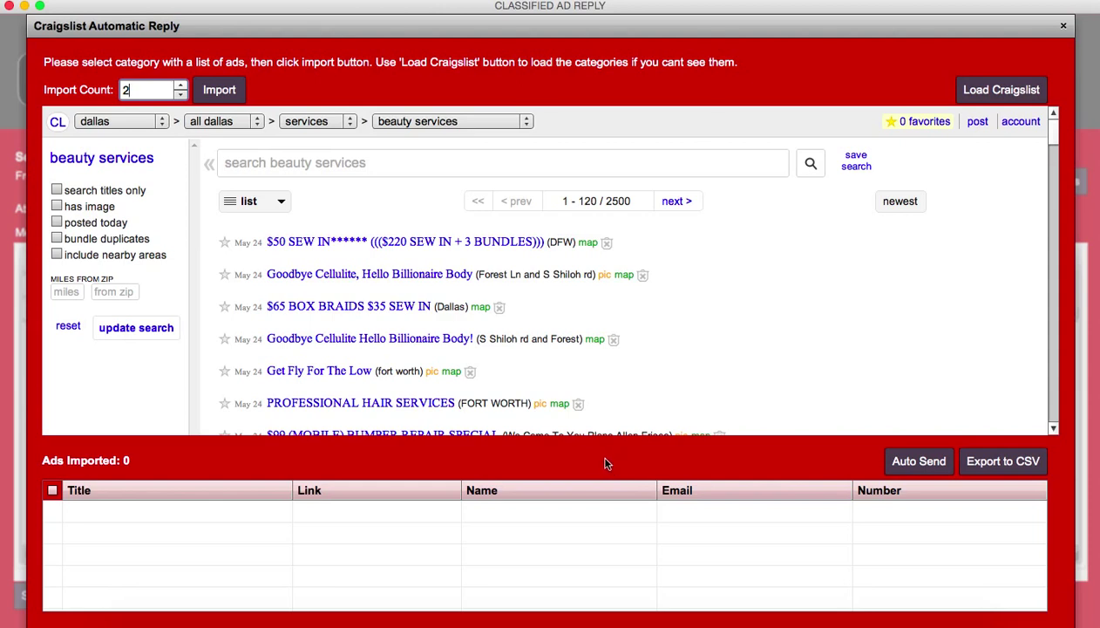
- Import the $50 sew-in ad, tick its checkbox, and open its Link in the browser
click(218, 89)
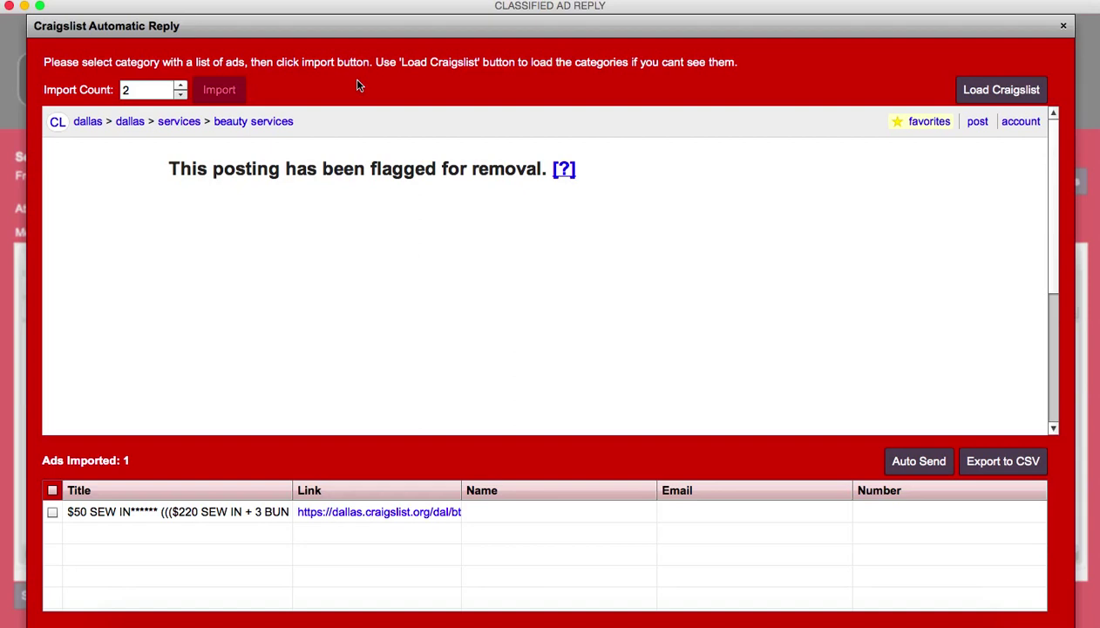
click(296, 515)
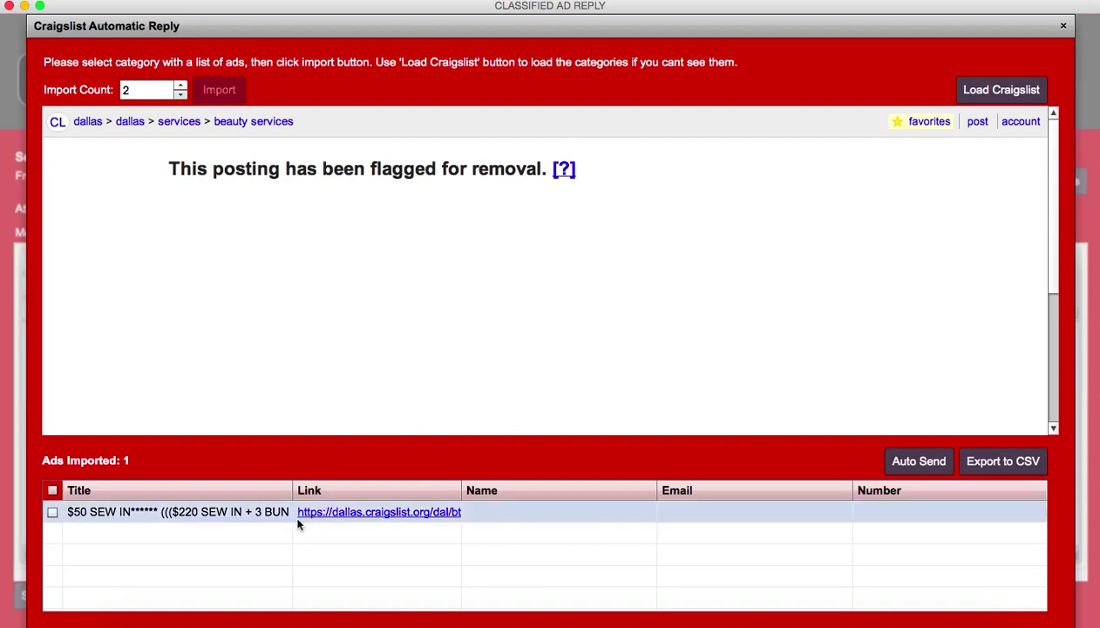
click(52, 515)
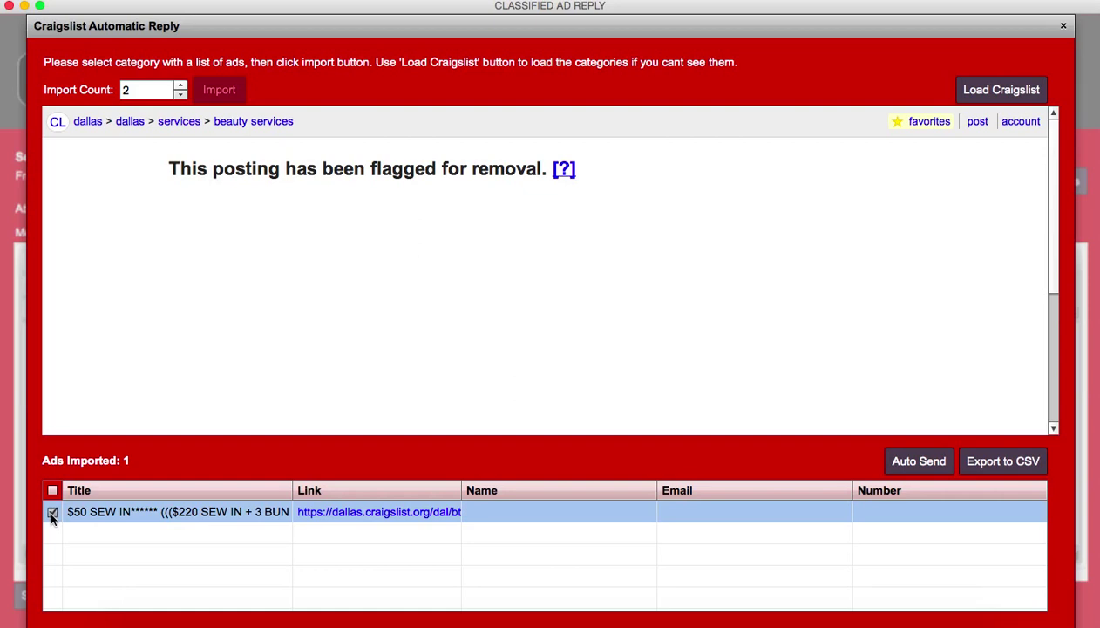
double_click(336, 515)
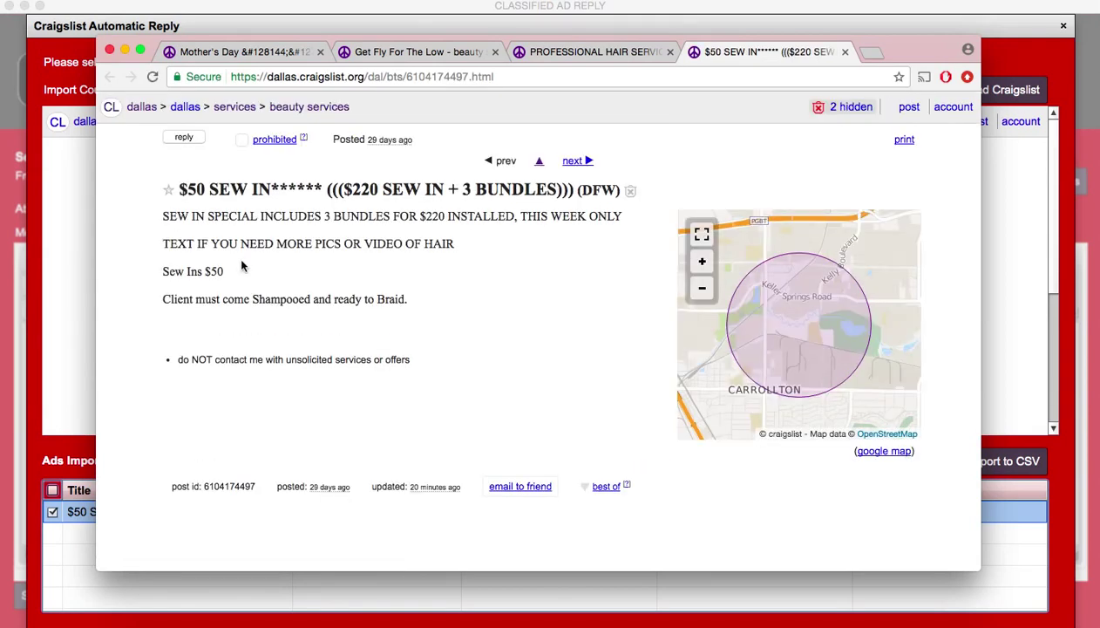
- Pass the reCAPTCHA by selecting clothing tiles, then street sign tiles, to reveal the contacts
click(183, 139)
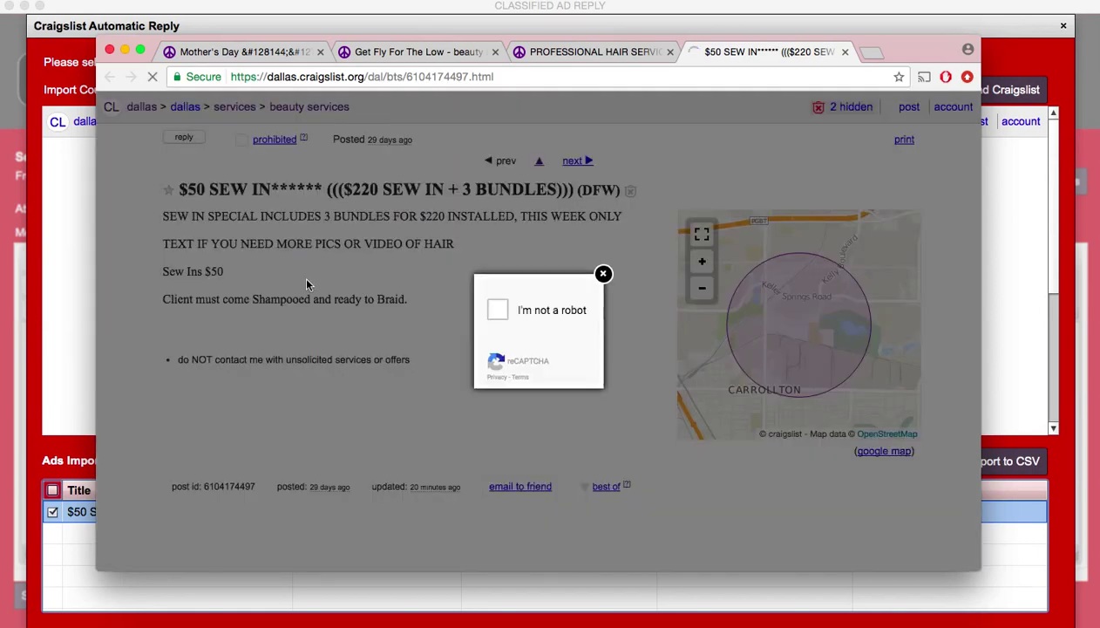
click(494, 317)
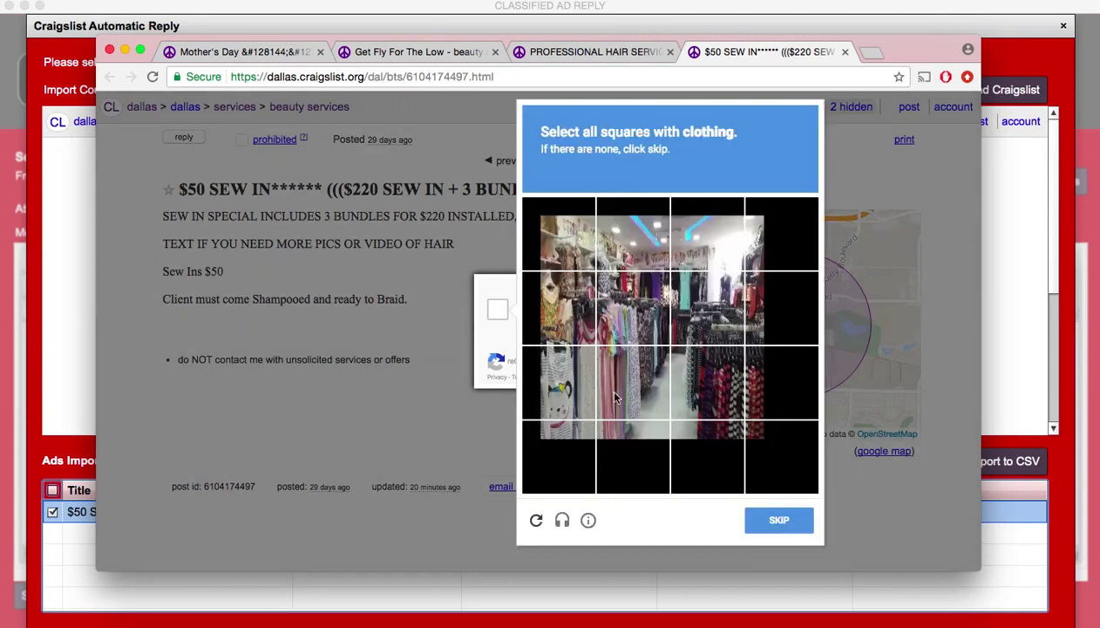
click(625, 385)
click(613, 323)
click(561, 318)
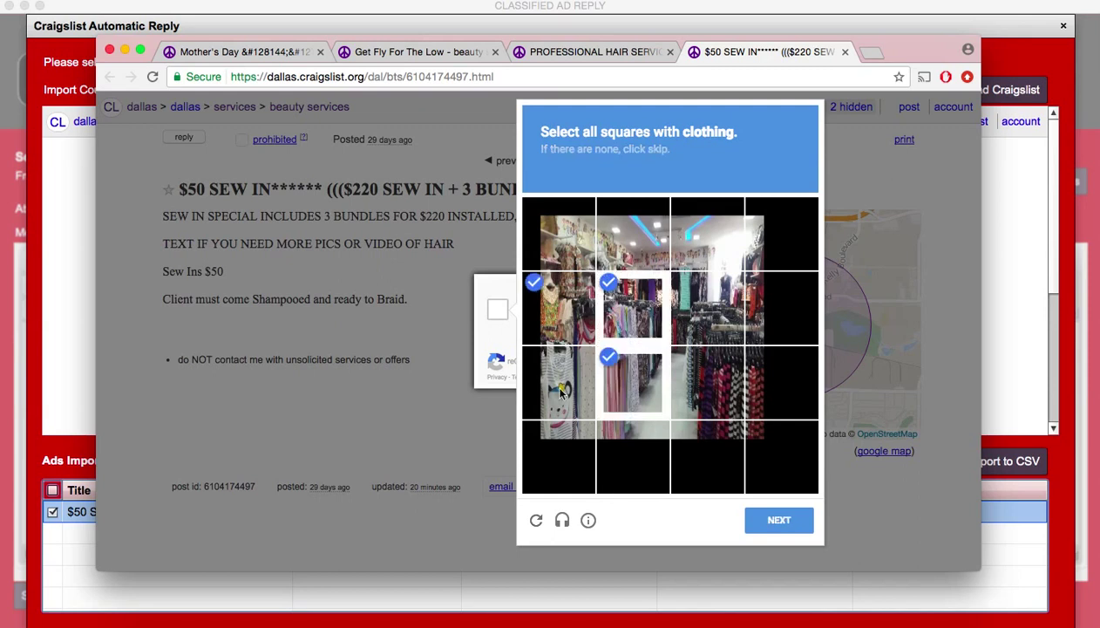
click(560, 392)
click(707, 385)
click(774, 388)
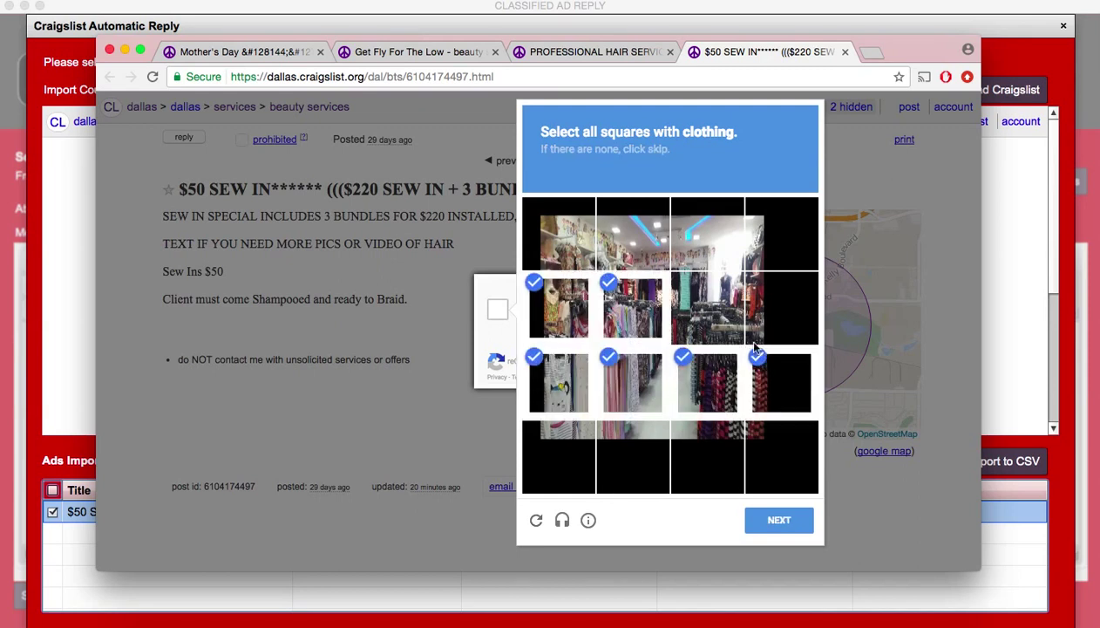
click(764, 520)
click(634, 375)
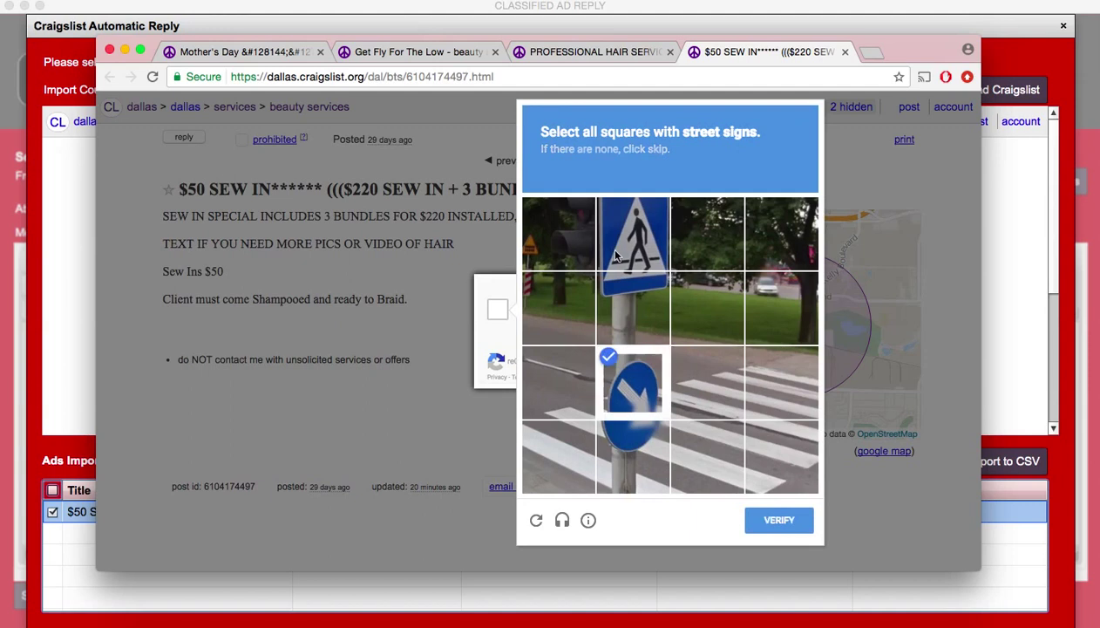
click(616, 255)
click(632, 307)
click(767, 522)
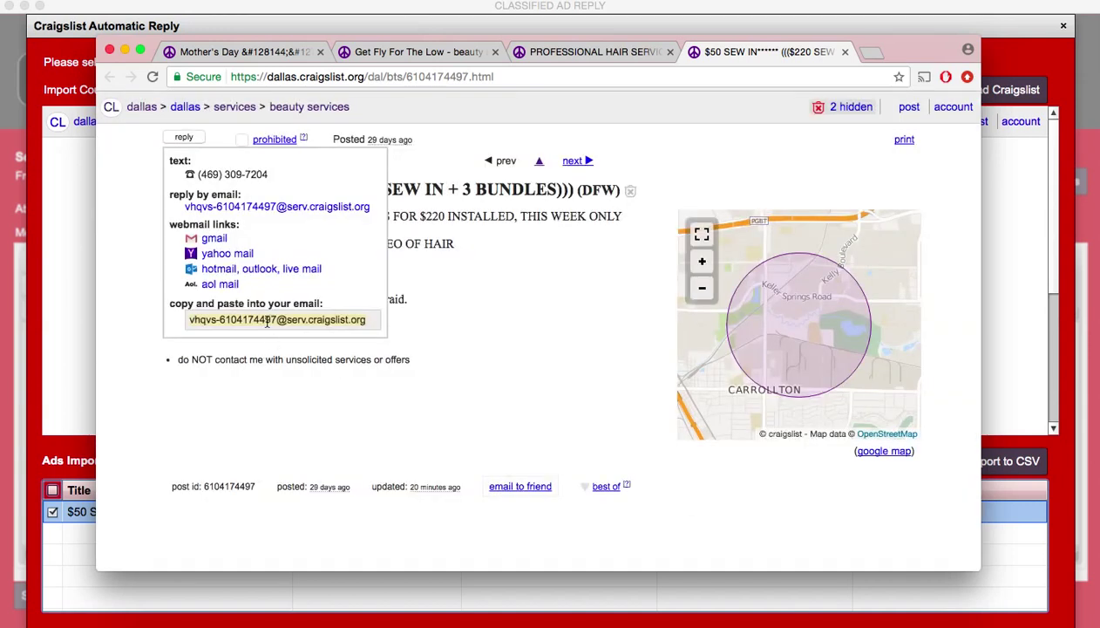
- Copy the ad's reply email and bring up paste options in the app's Email cell
right_click(266, 320)
click(296, 350)
click(1059, 469)
double_click(707, 512)
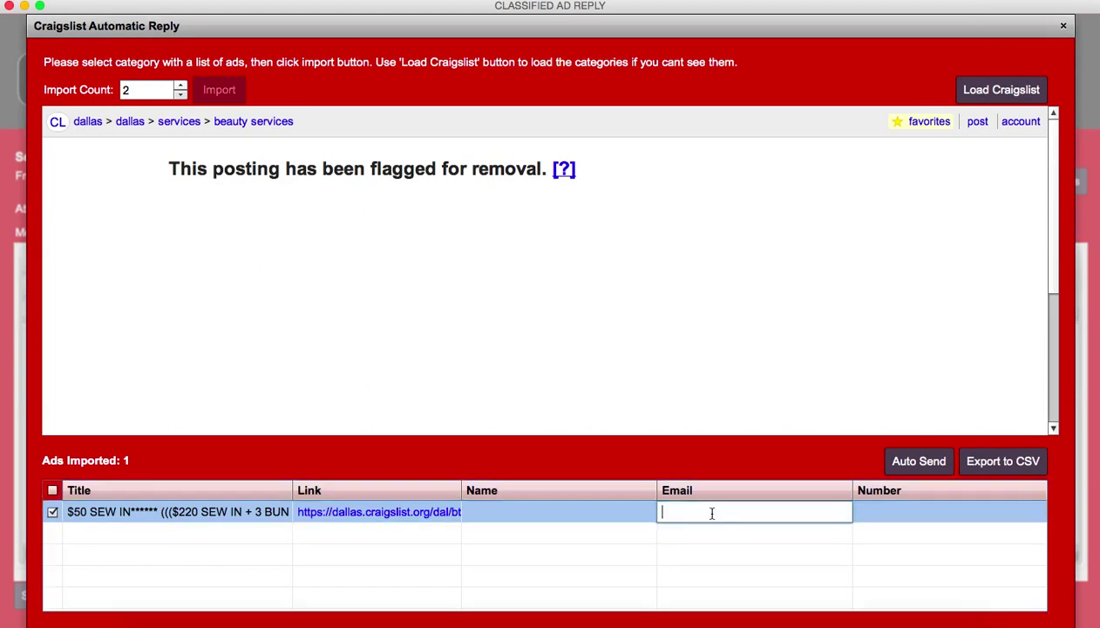
right_click(706, 513)
click(732, 550)
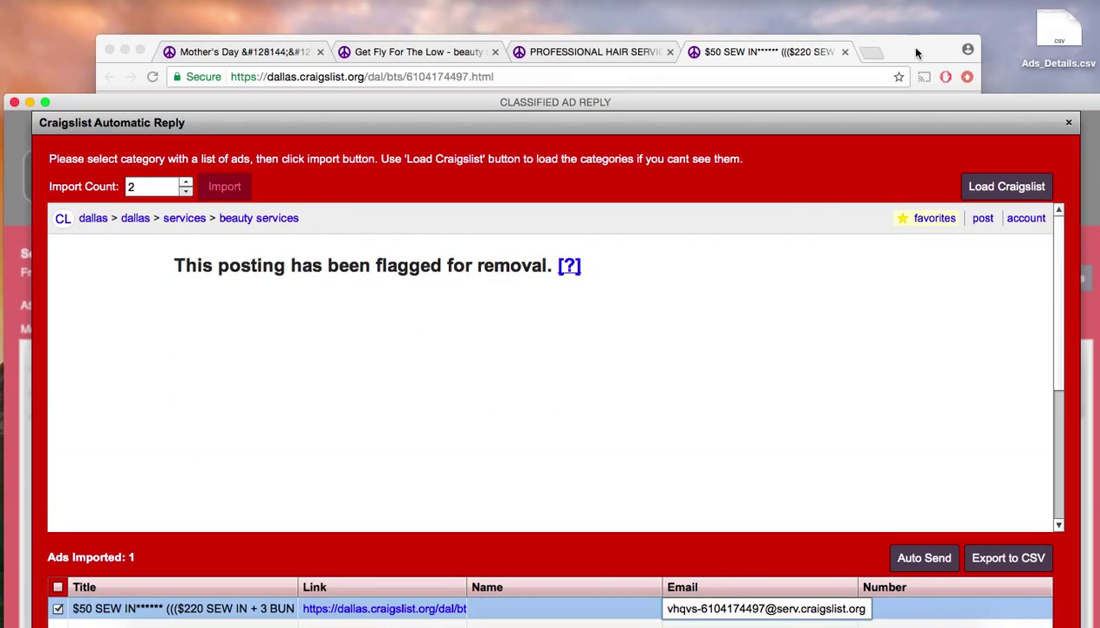
click(916, 54)
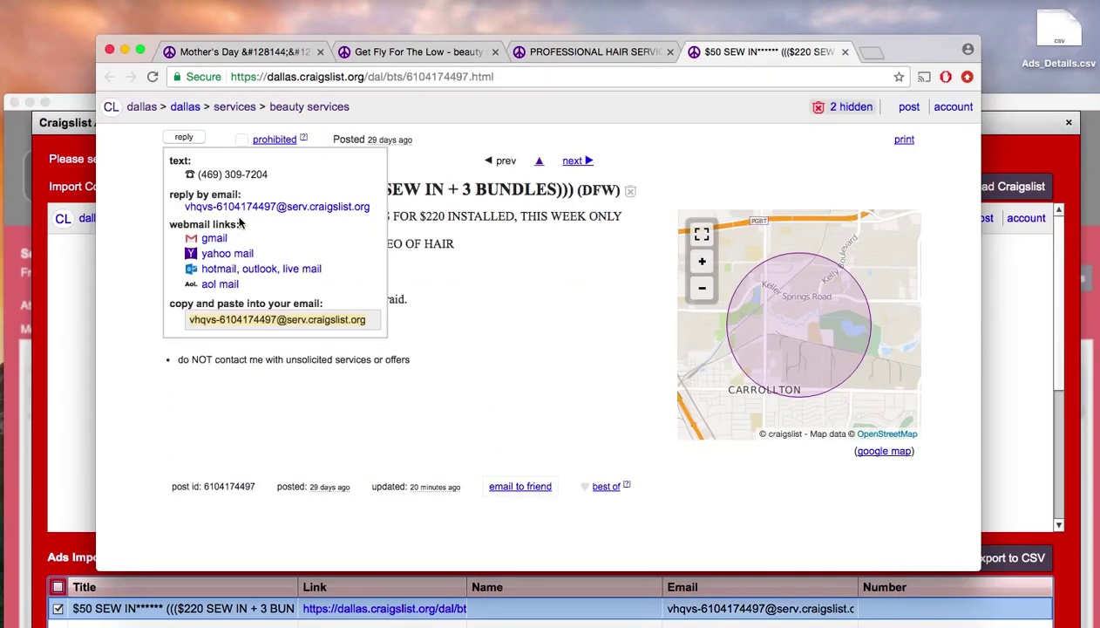
drag(287, 174, 199, 174)
click(997, 99)
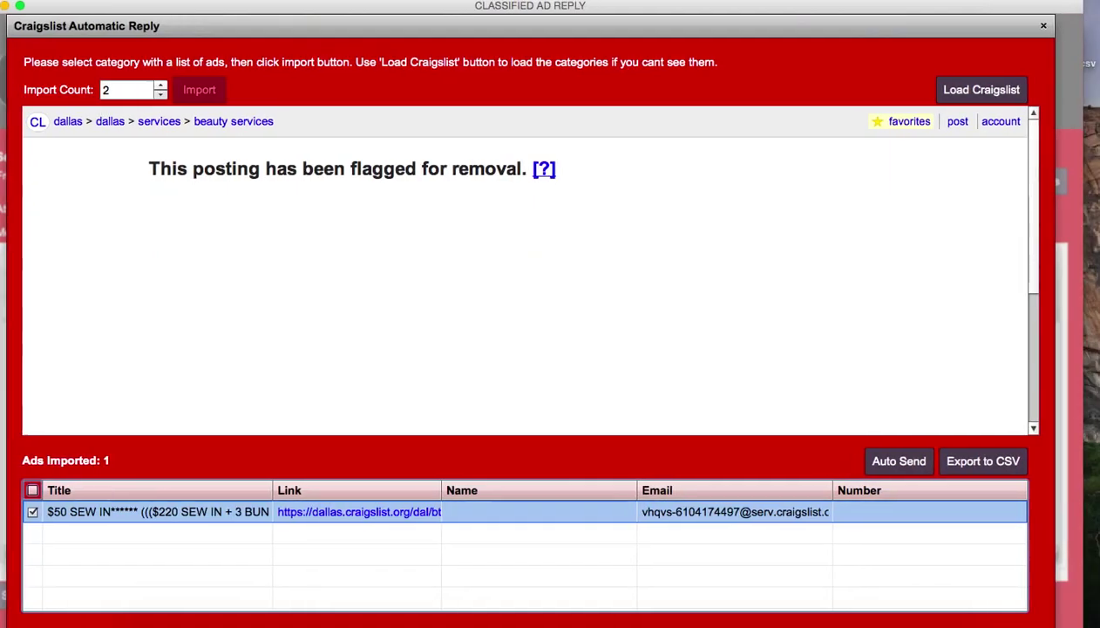
double_click(875, 515)
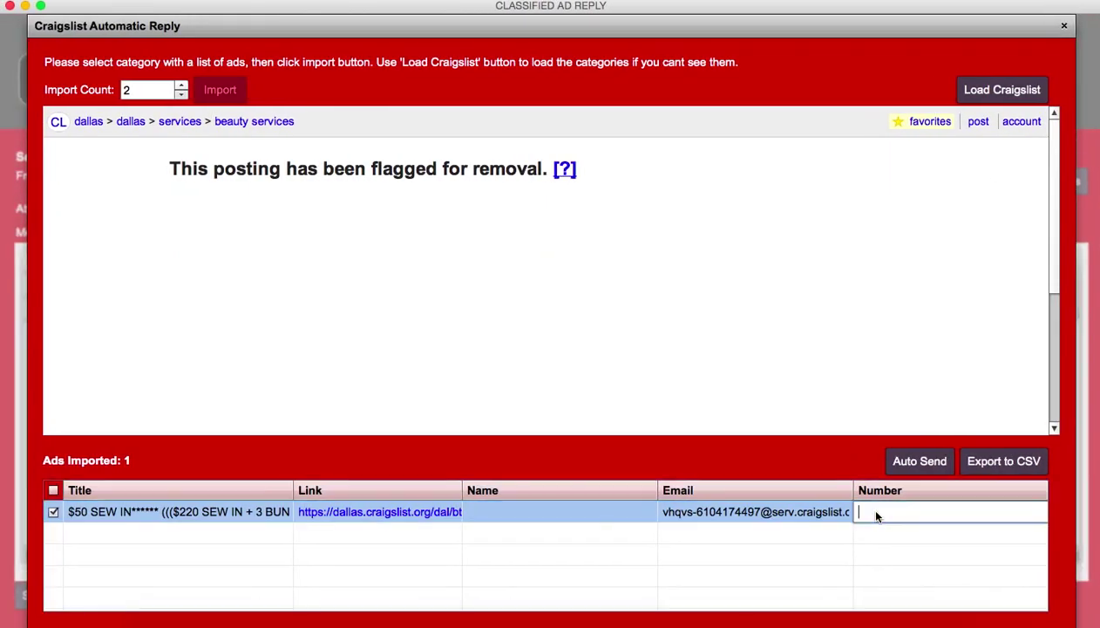
click(487, 514)
- Set the Name cell to 'No Name' and auto-send the reply to the ticked ad
double_click(494, 514)
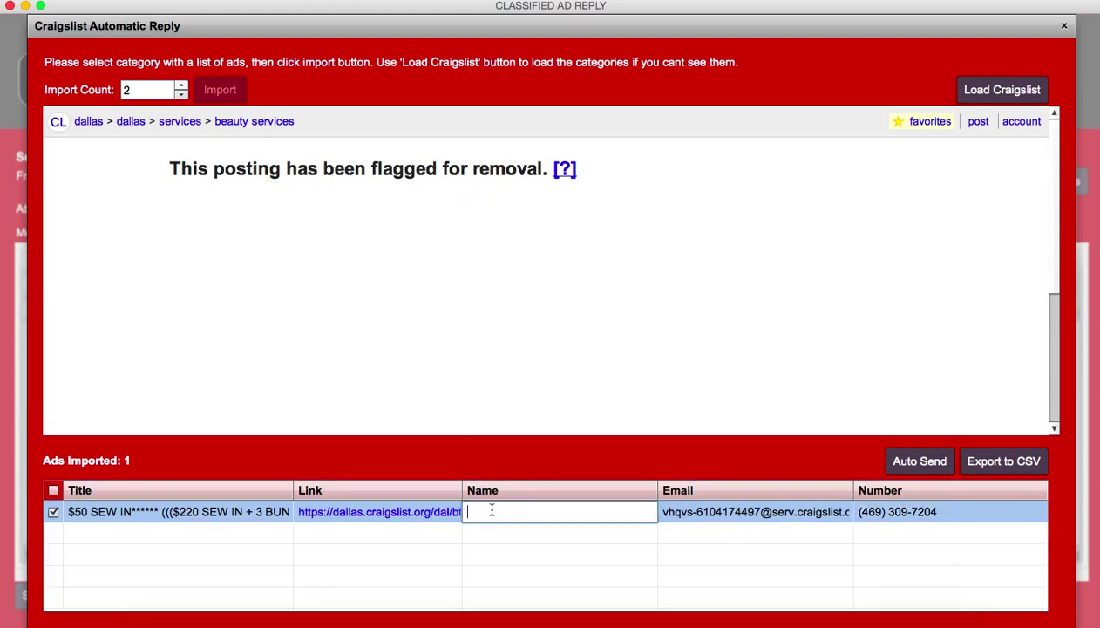
text(NoName)
key(Return)
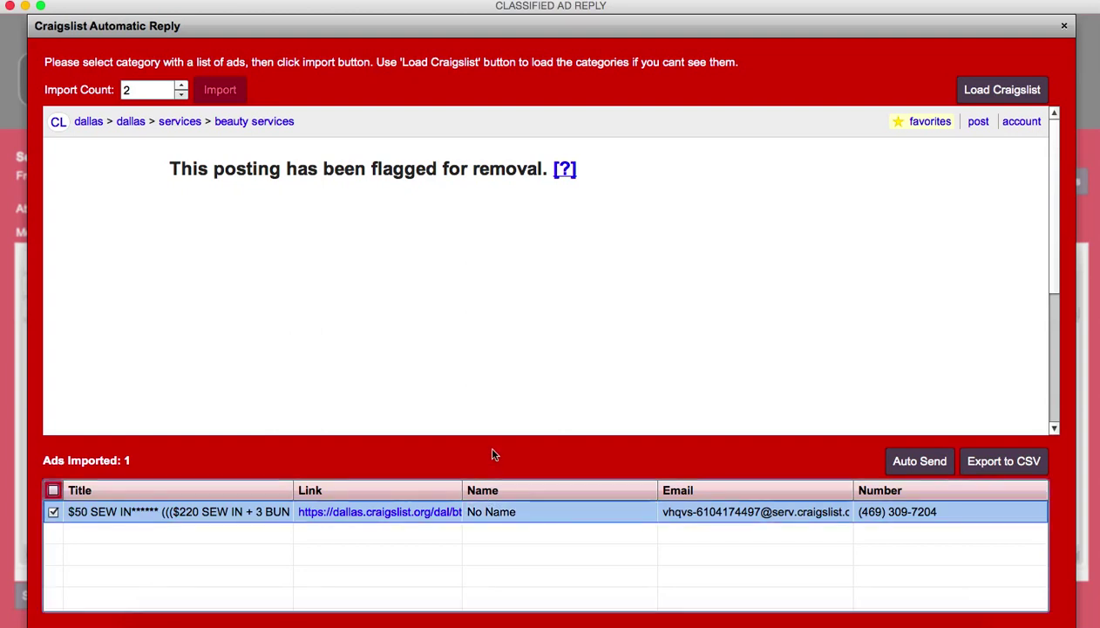
click(920, 460)
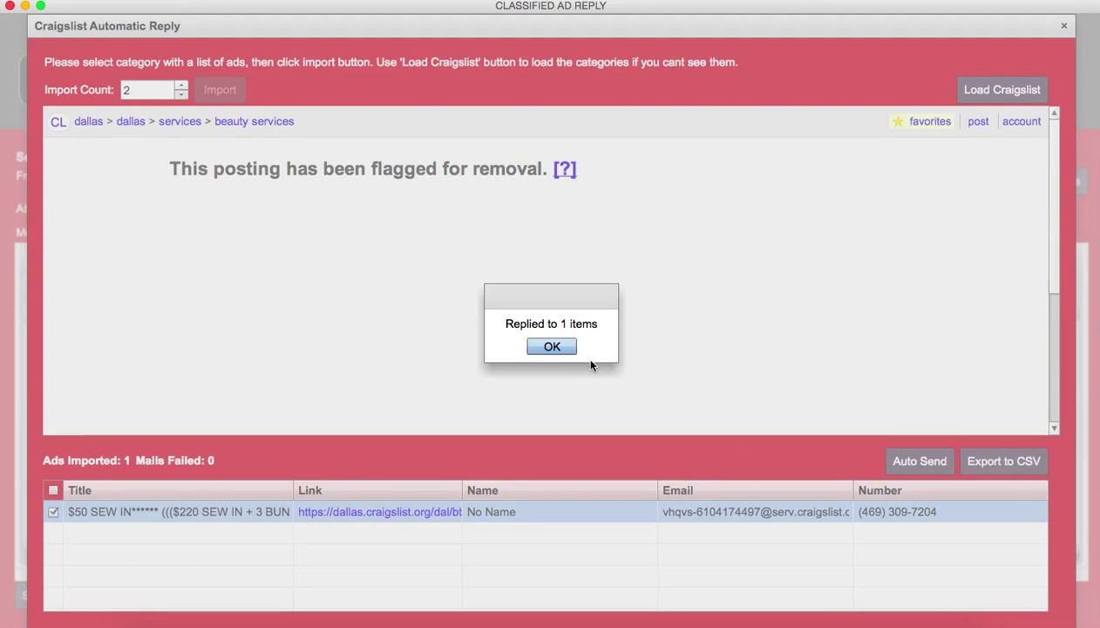
- Dismiss the reply confirmation, reload the Dallas beauty listings, and export the ad to CSV
click(542, 346)
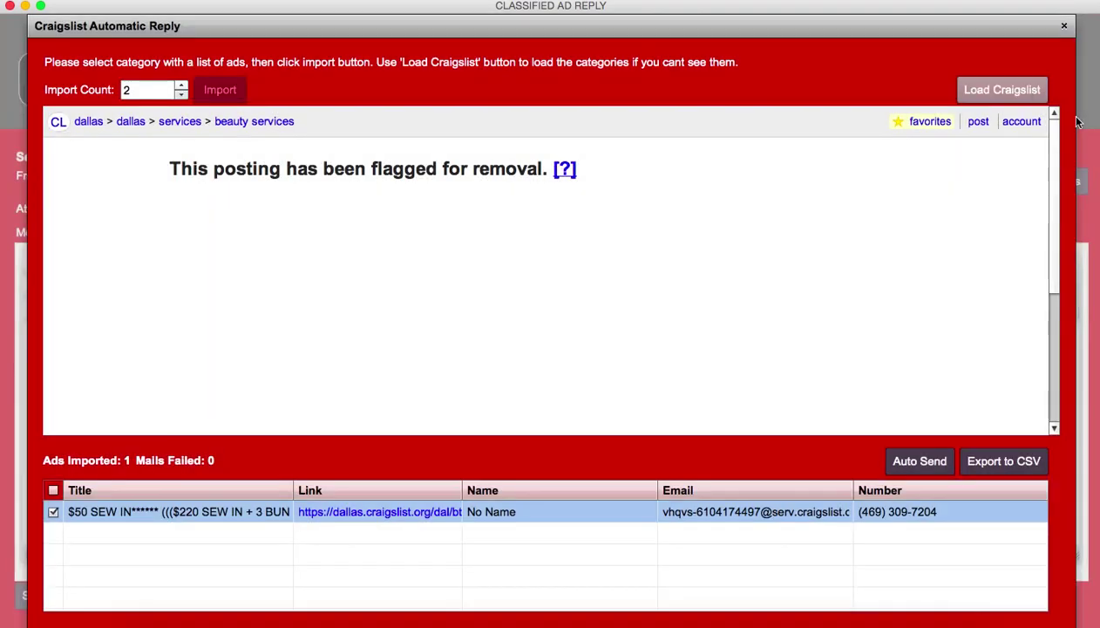
click(1003, 89)
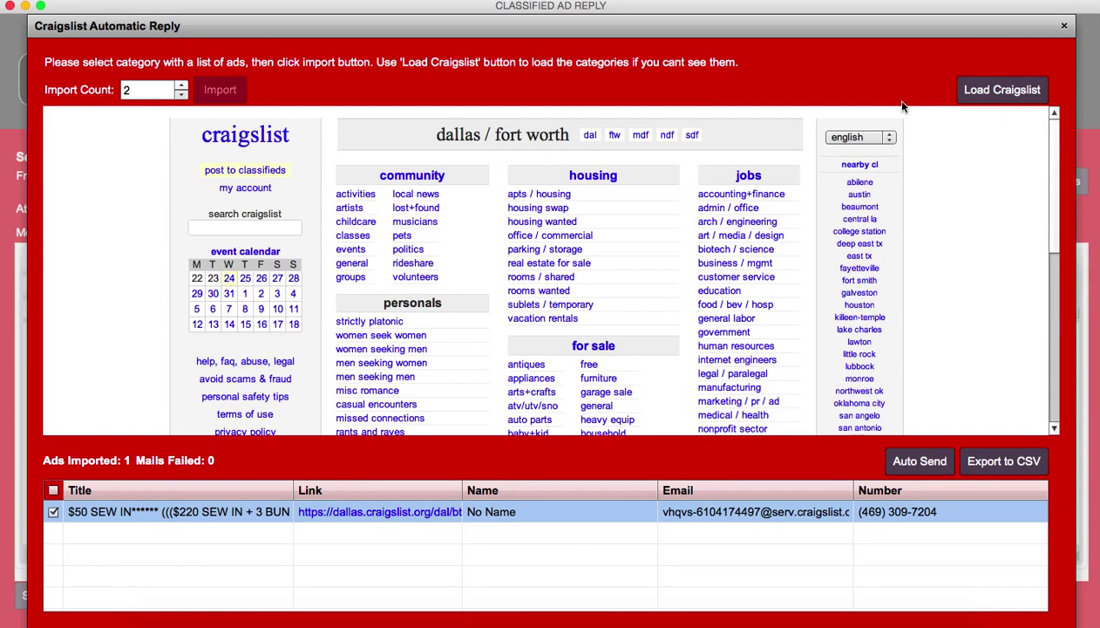
scroll(872, 371, down, 10)
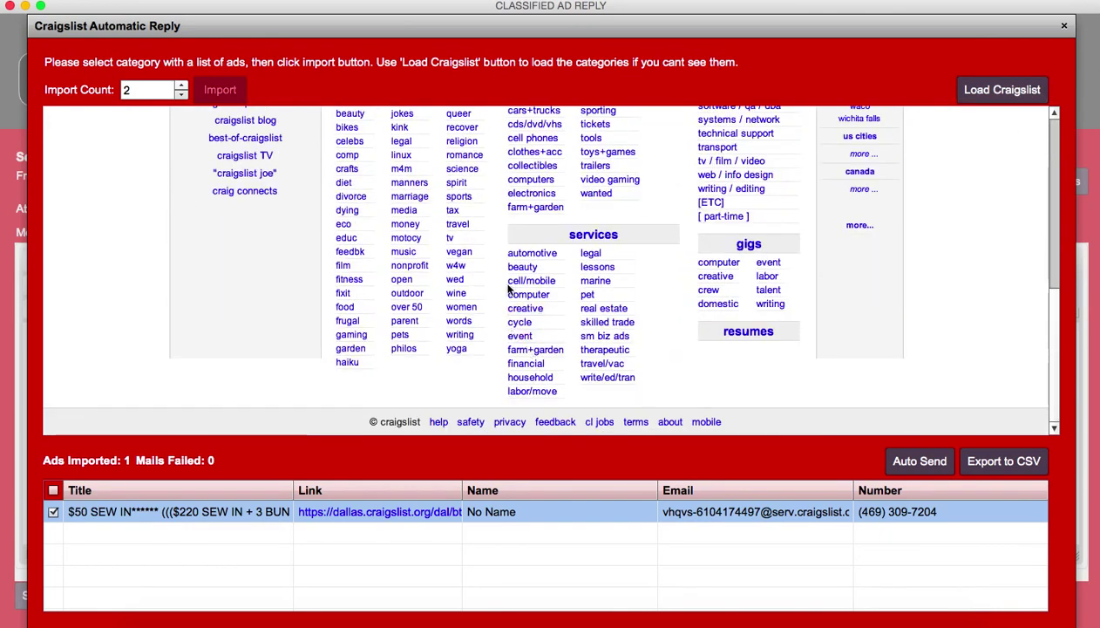
click(522, 267)
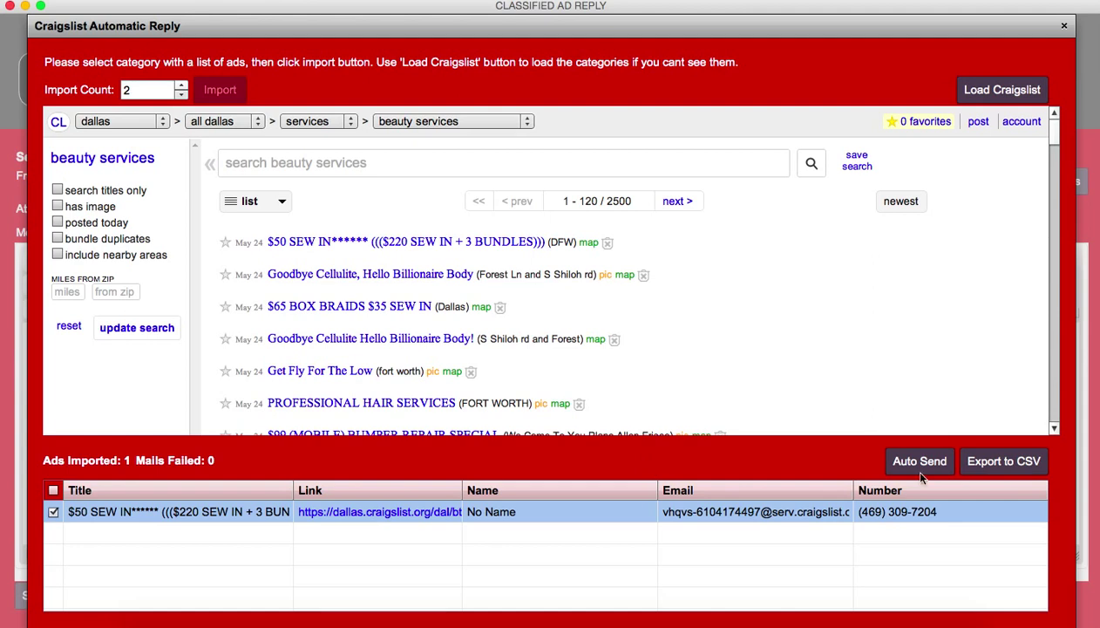
click(1001, 461)
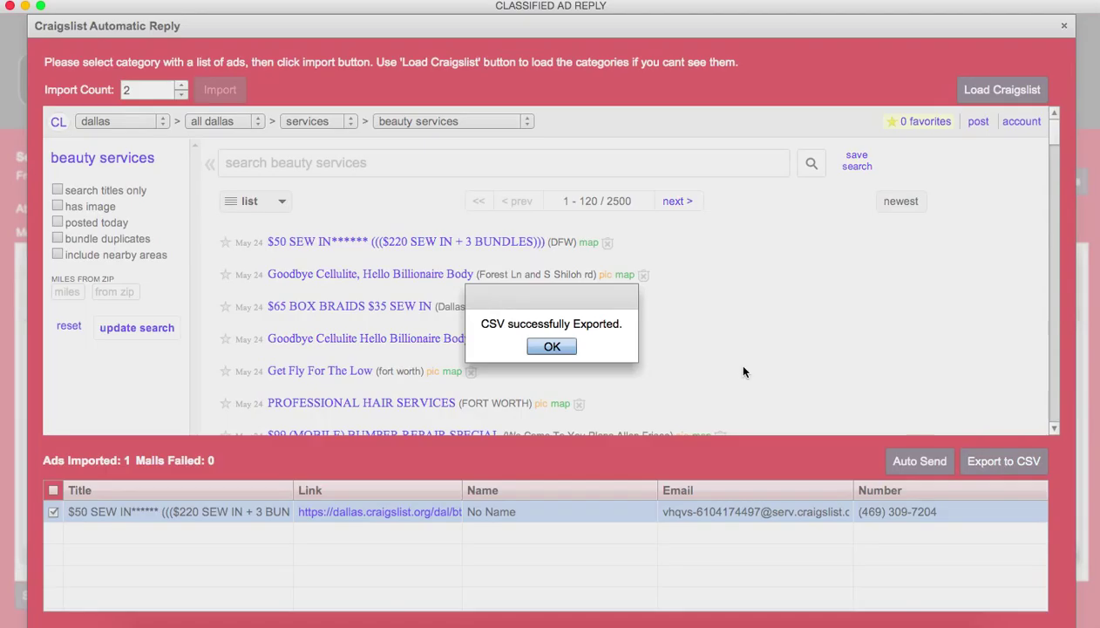
- Acknowledge the CSV export success message and nudge the auto-reply window by its title bar
click(553, 349)
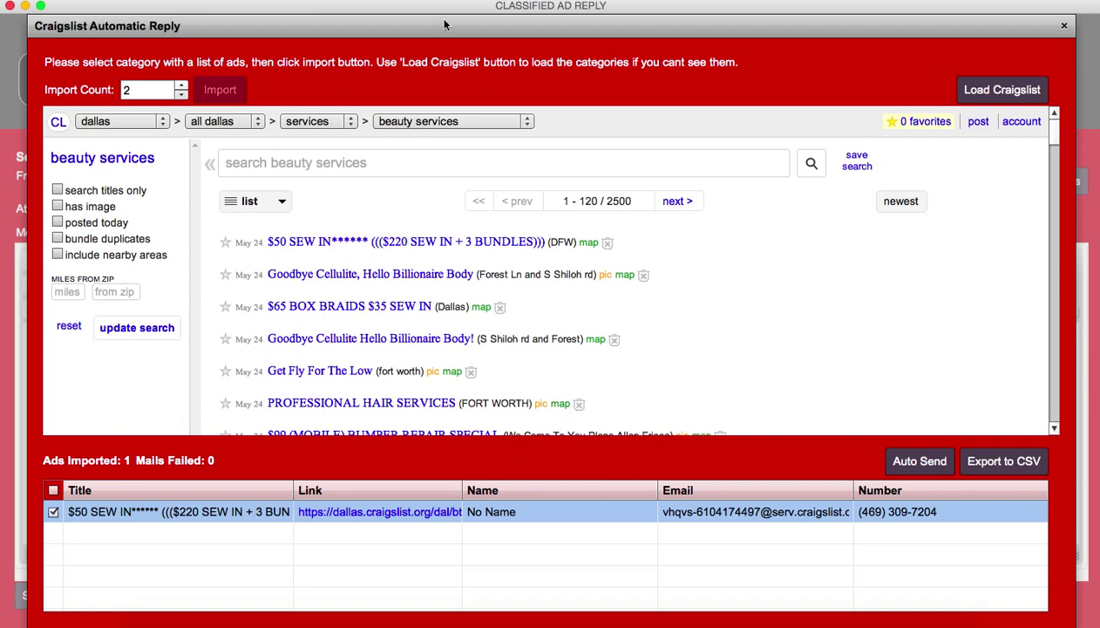
mouse_move(443, 29)
mouse_down()
mouse_move(419, 437)
mouse_move(434, 19)
mouse_up()
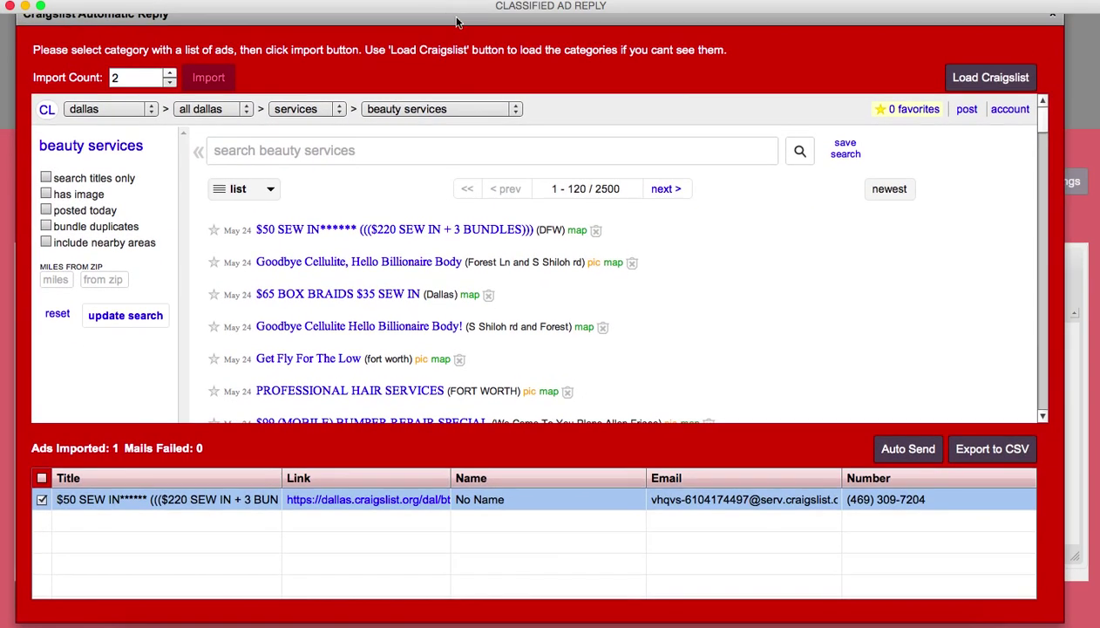